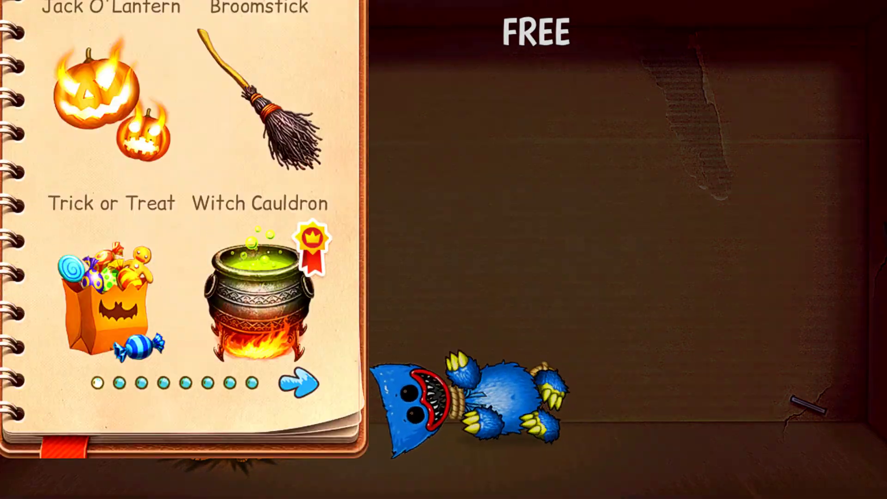
Step: Turn the buddy into a werewolf with Wolf Moon, then attack it with the Demonic Scythe
click(299, 433)
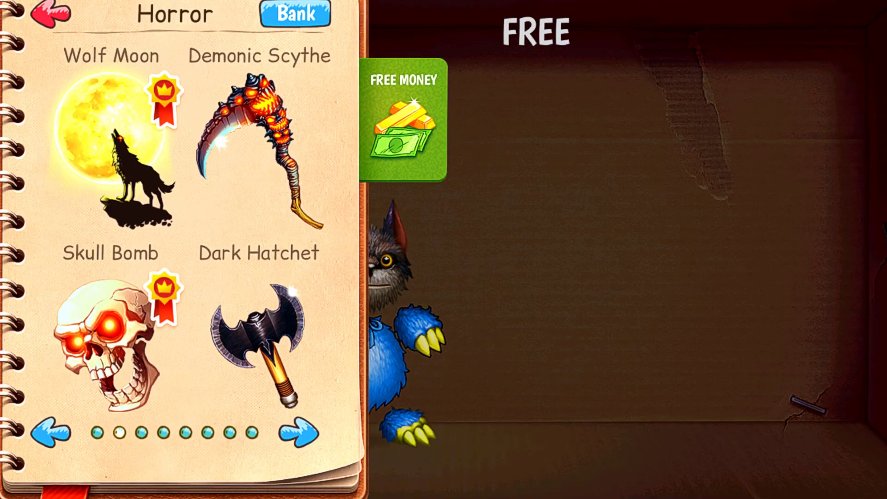
click(259, 149)
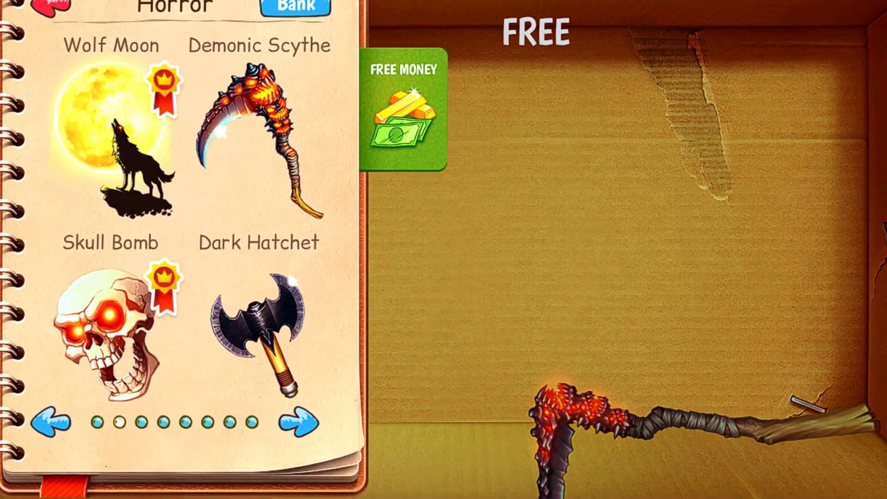
Step: Page forward to the Spider Web, Flesh Ripper, Ghosts Storm and Necromancy Horror page
click(299, 433)
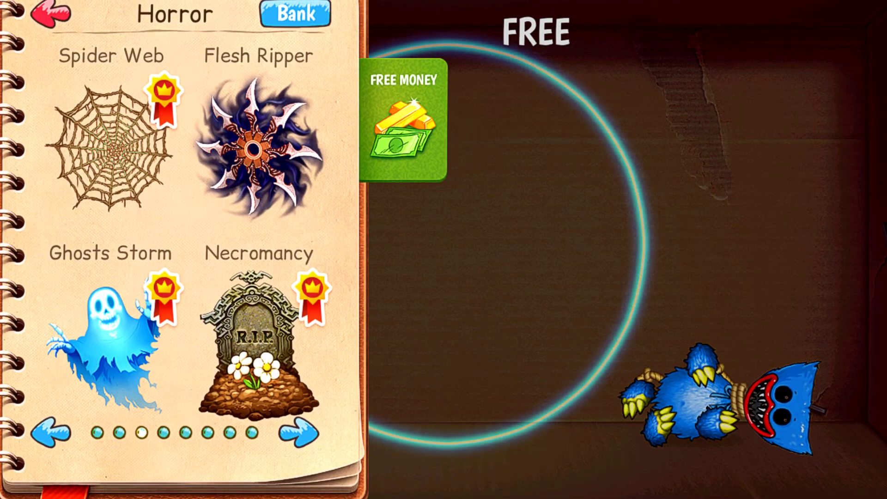
Step: Use Necromancy so zombies fill the box and burst the buddy into scraps
click(250, 347)
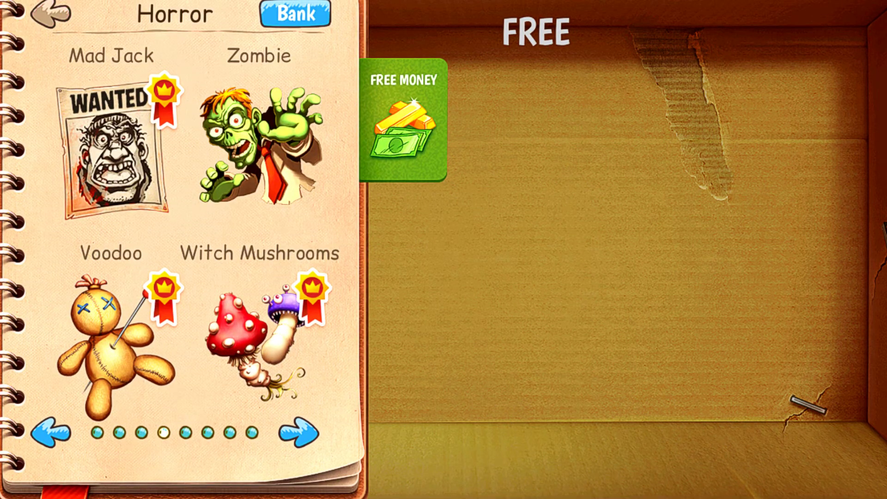
Step: Launch the Roller Coaster from the last page of the US Holiday items
click(51, 14)
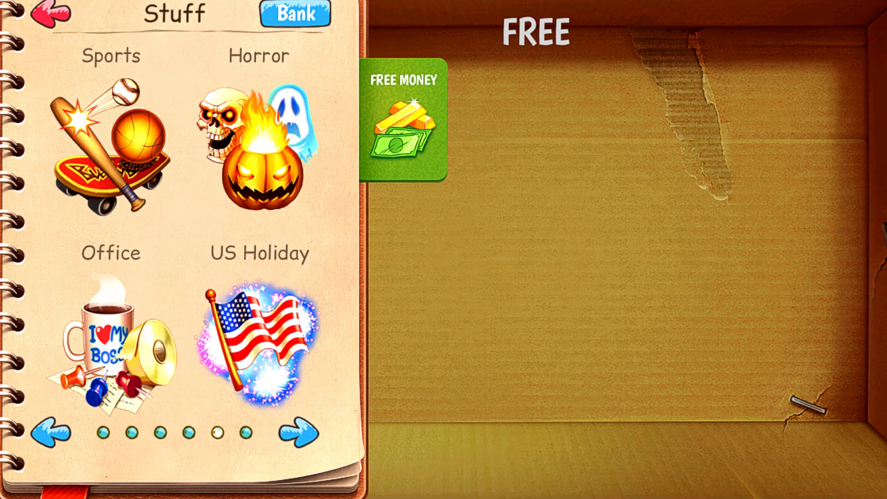
click(259, 340)
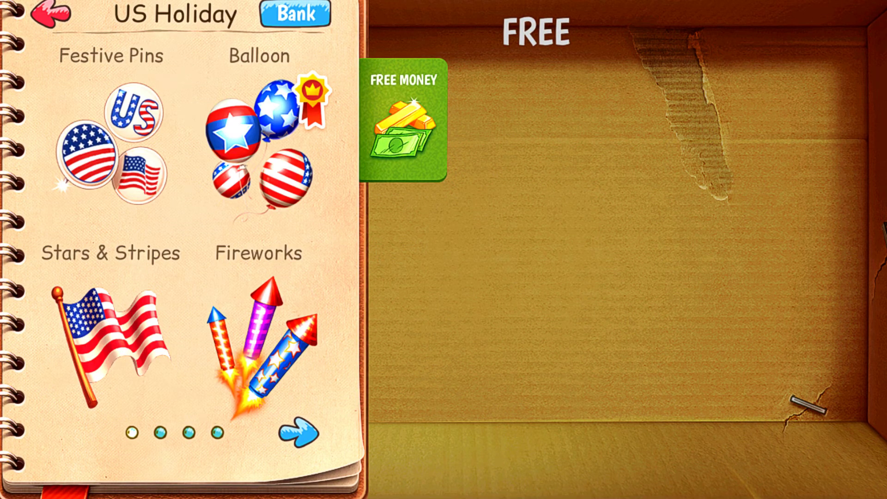
click(298, 433)
click(298, 433)
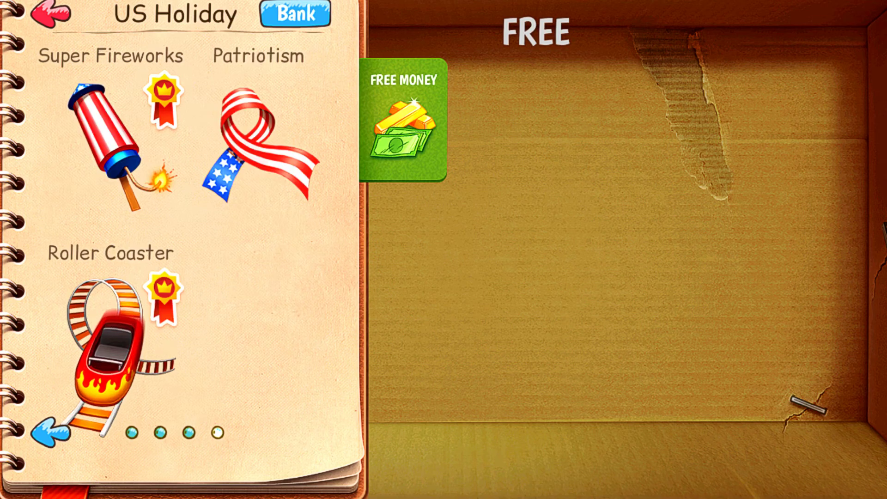
click(104, 146)
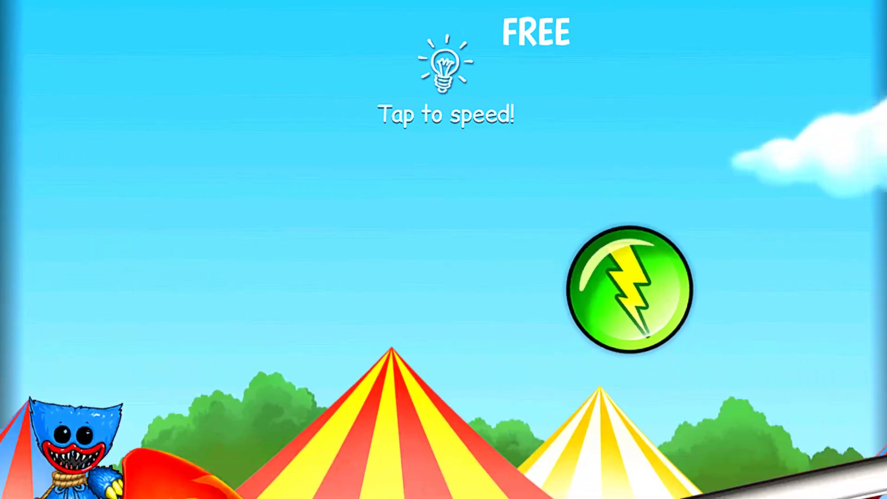
Step: Speed up the roller coaster cart with the green lightning button
click(630, 289)
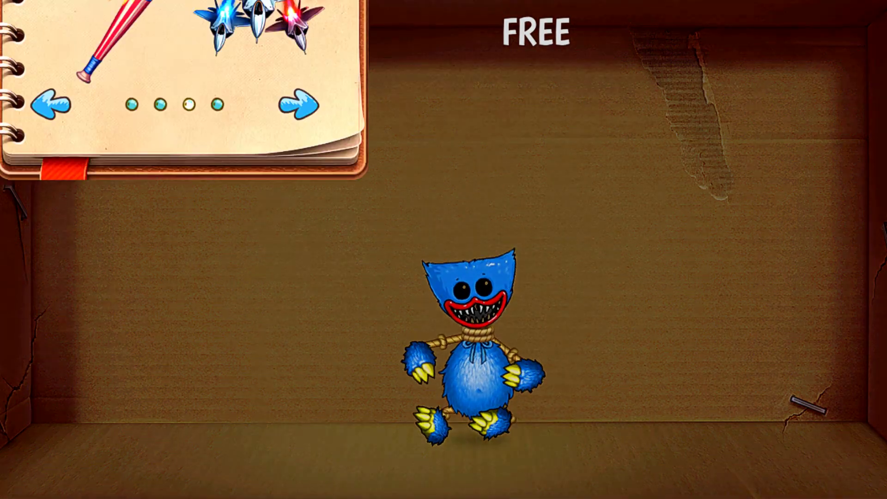
Step: Drop a lit Firecracker from the US Holiday catalog beside the buddy
click(41, 28)
click(298, 433)
click(260, 333)
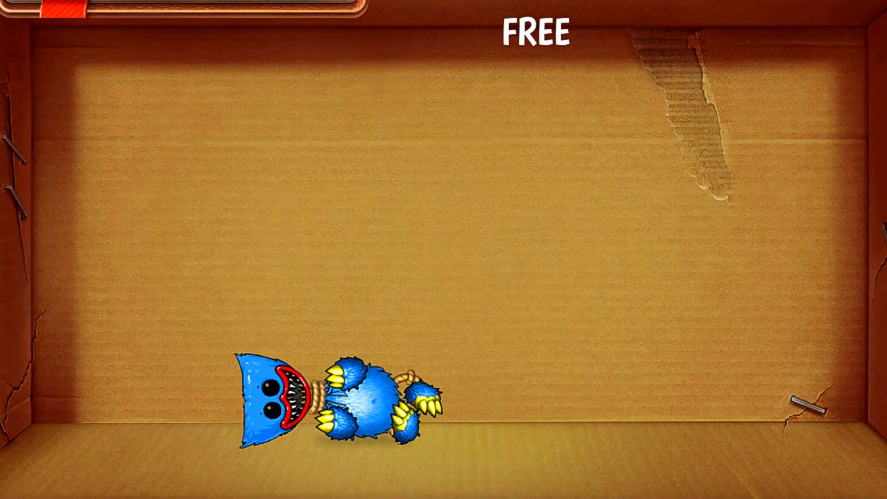